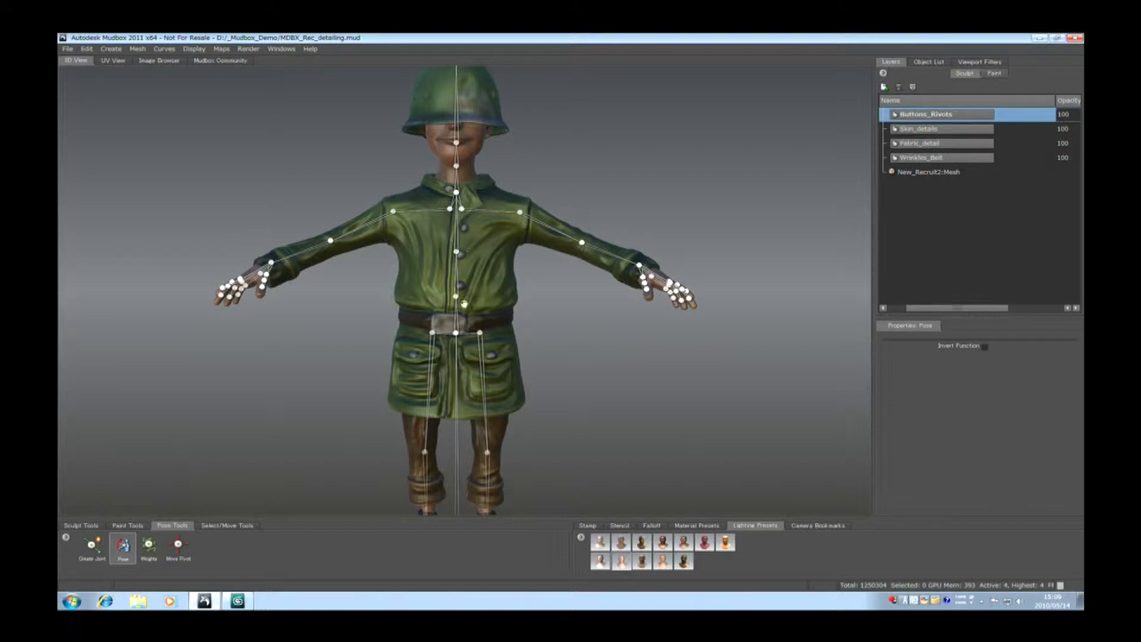
Rotate the soldier's left arm up at the shoulder joint until it is roughly horizontal.
left_click_drag(539, 370, 554, 375, "alt")
middle_click_drag(551, 303, 548, 276, "alt")
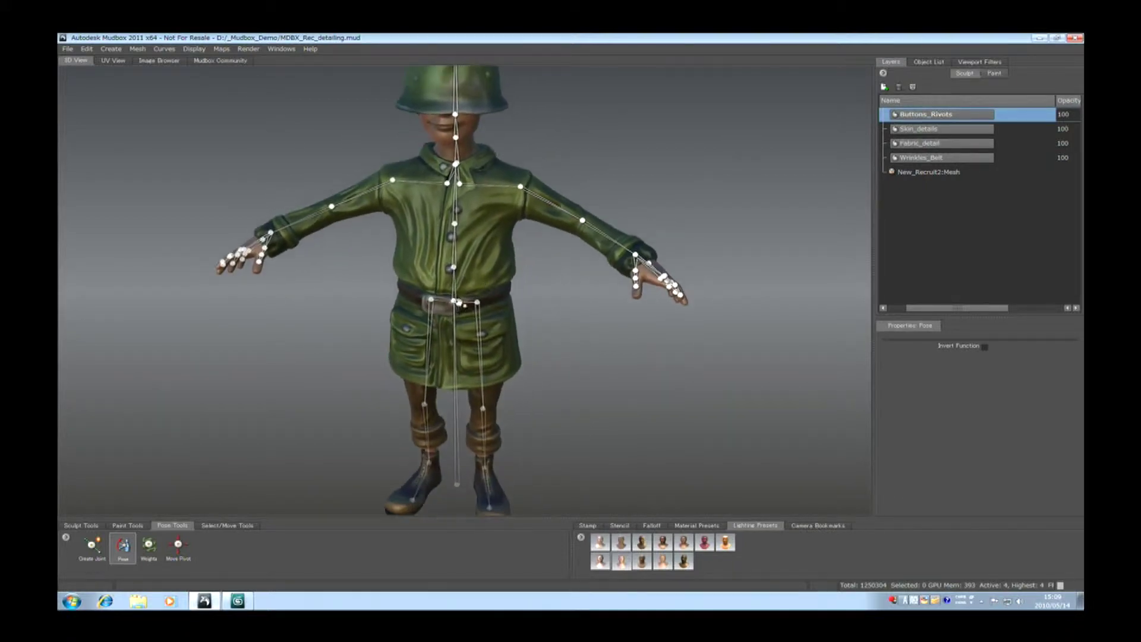
left_click_drag(604, 337, 627, 309, "alt")
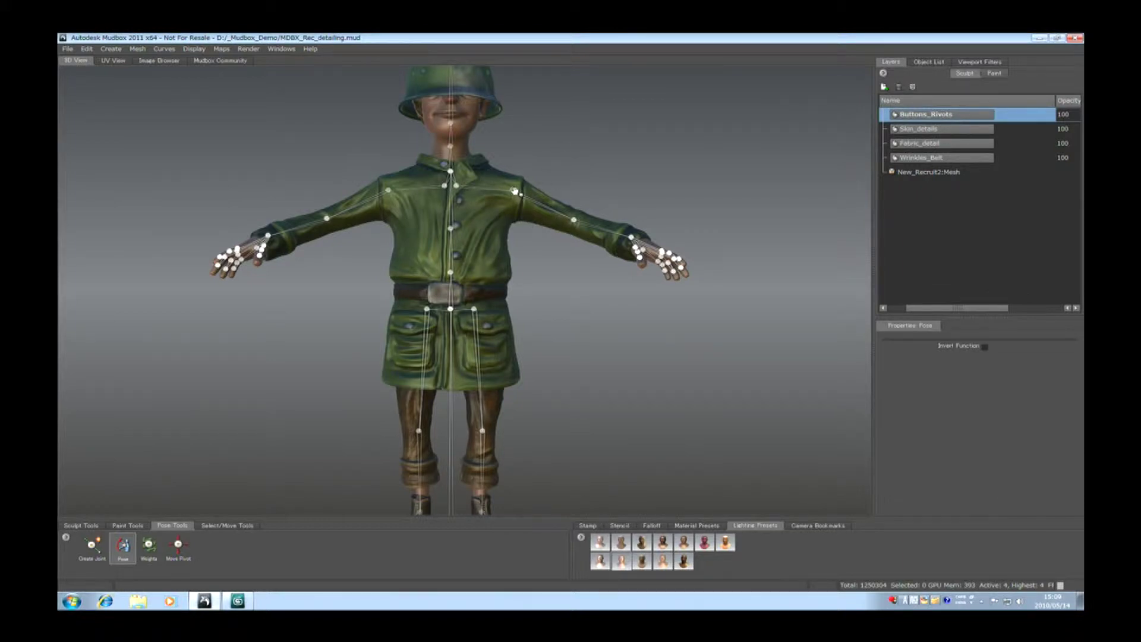
mouse_move(571, 174)
left_mouse_down()
mouse_move(573, 134)
mouse_move(576, 172)
left_mouse_up()
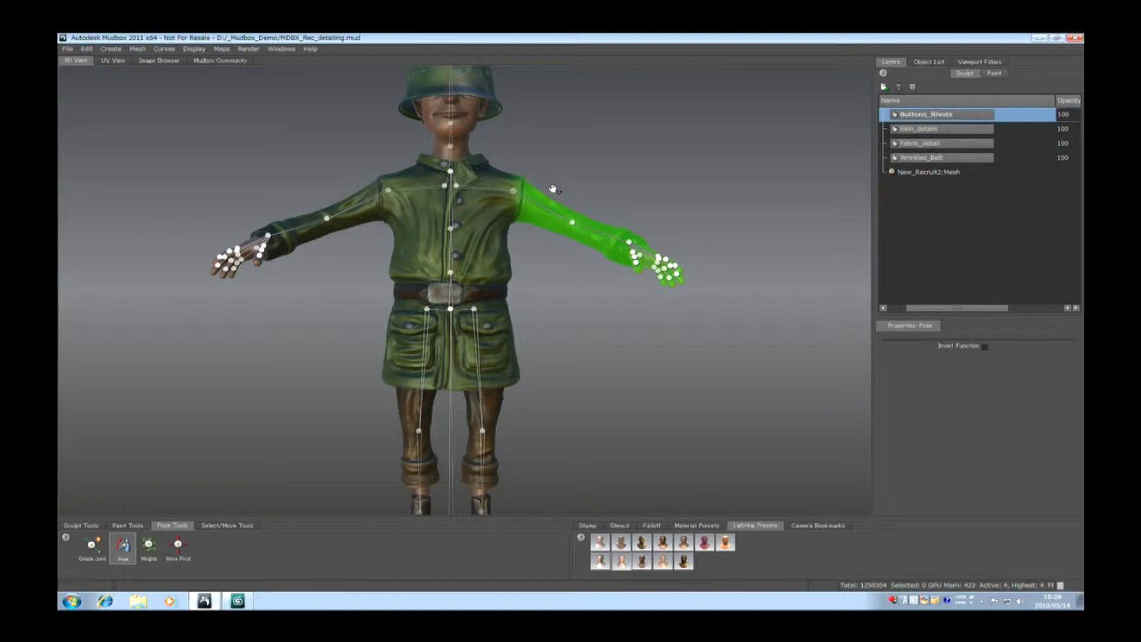
left_click_drag(520, 194, 518, 174)
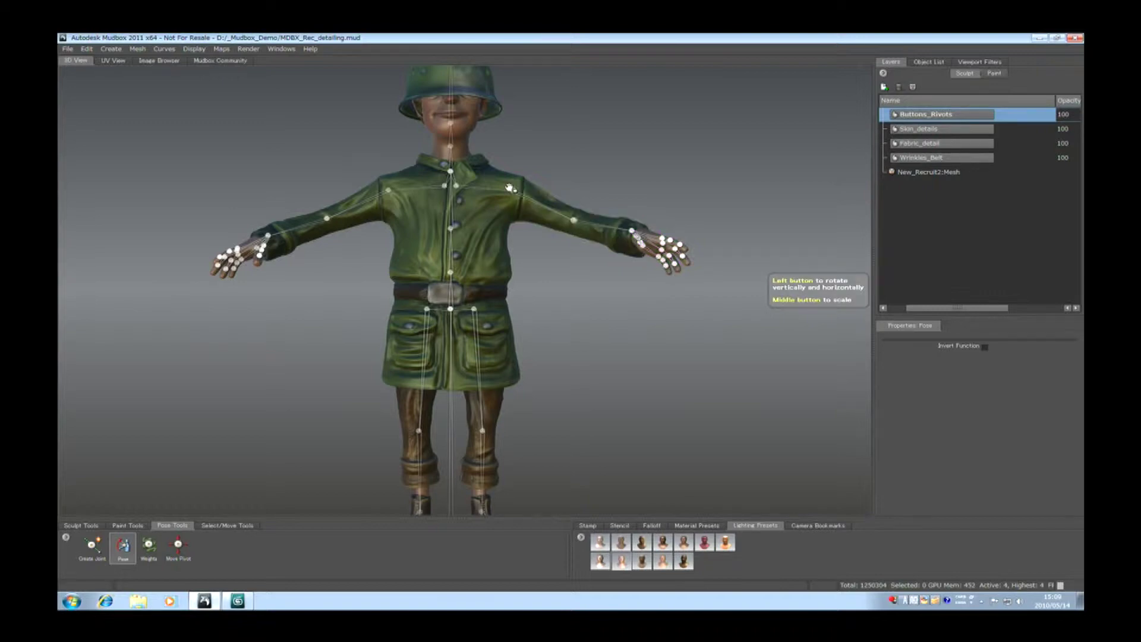
Swing the soldier's left forearm and hand inward across the chest.
left_click_drag(658, 245, 566, 283, "alt")
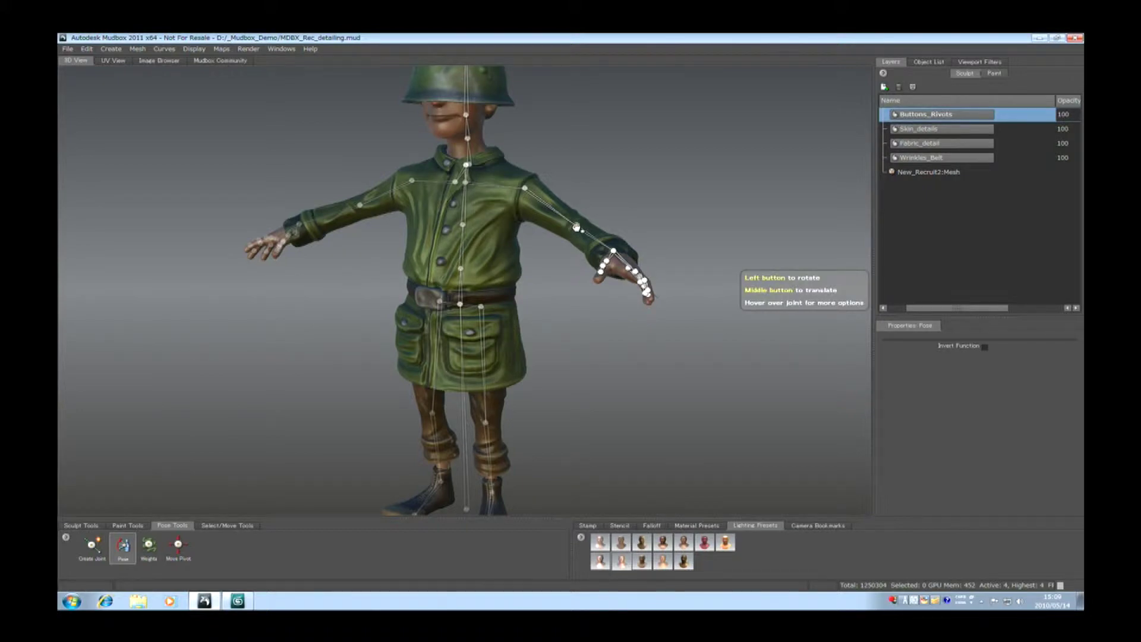
left_click_drag(873, 266, 830, 269)
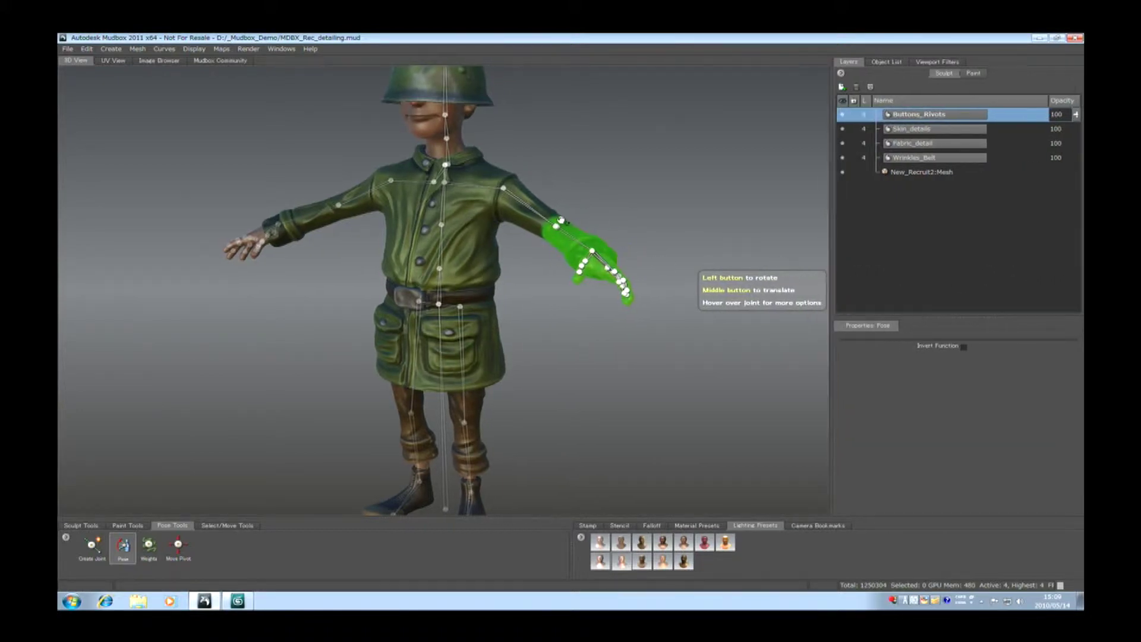
left_click_drag(562, 218, 475, 205)
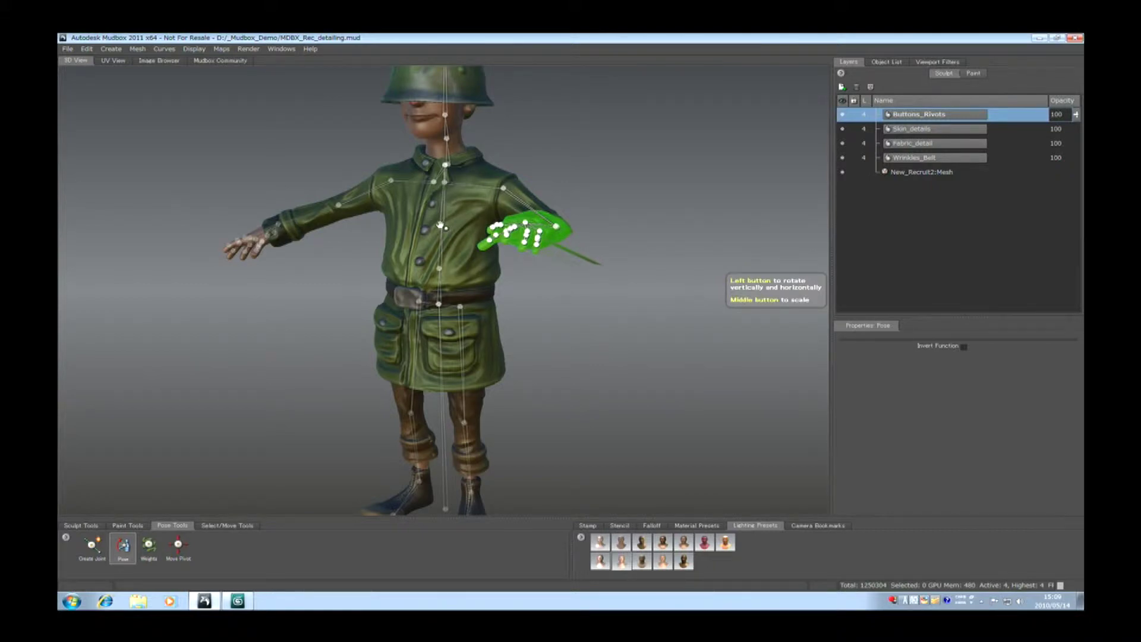
Tilt the soldier's upper body at the chest joint and return to a front view.
left_click_drag(832, 247, 831, 246)
mouse_move(620, 213)
left_mouse_down()
mouse_move(606, 173)
mouse_move(636, 214)
left_mouse_up()
left_click_drag(829, 250, 907, 250)
left_click_drag(707, 331, 780, 309, "alt")
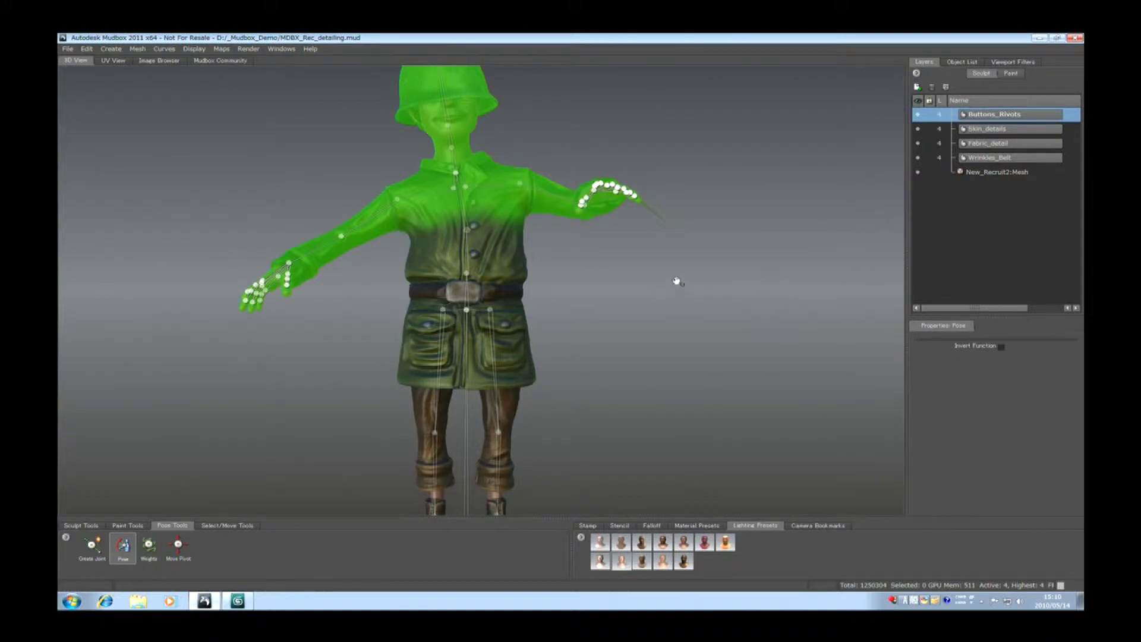
left_click(523, 184)
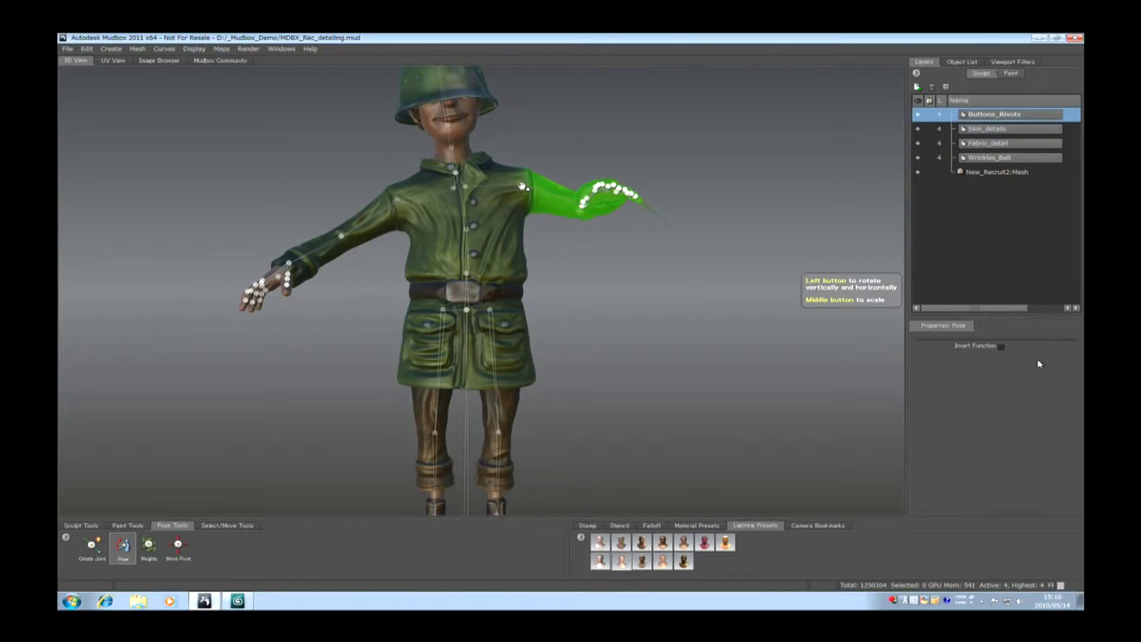
Start a new scene without keeping the soldier, using the Human Body starting mesh.
left_click(67, 49)
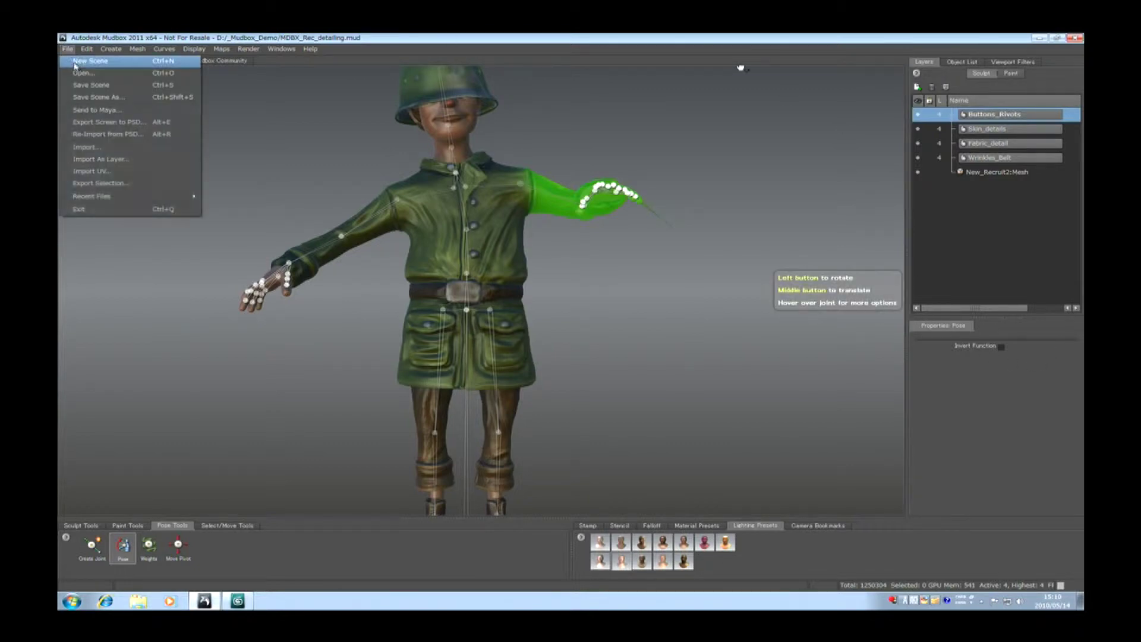
left_click(74, 60)
left_click(535, 330)
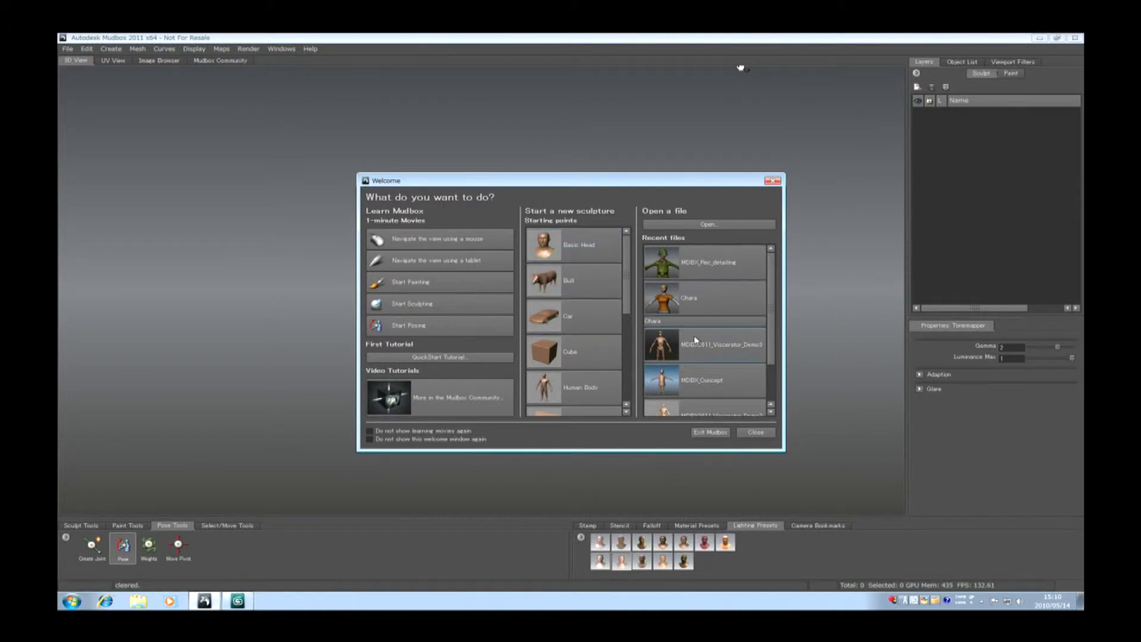
left_click(582, 399)
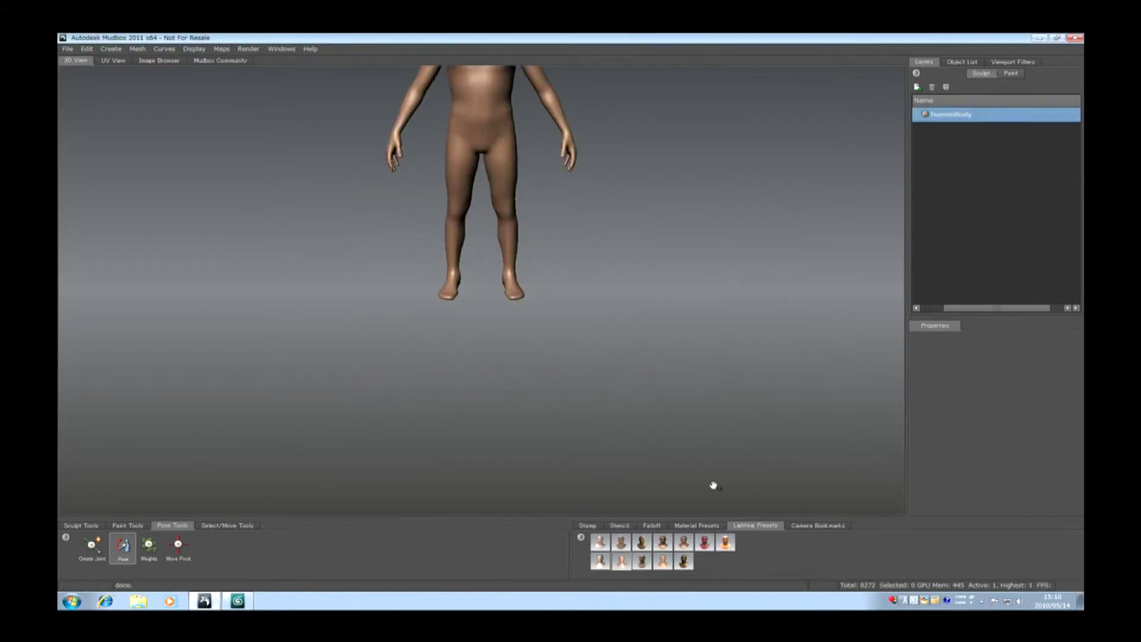
Subdivide the Human Body mesh with Shift+D up to 2,117,632 polygons.
left_click_drag(617, 259, 603, 230, "alt")
middle_click_drag(603, 230, 634, 316, "alt")
left_click_drag(634, 316, 641, 329, "alt")
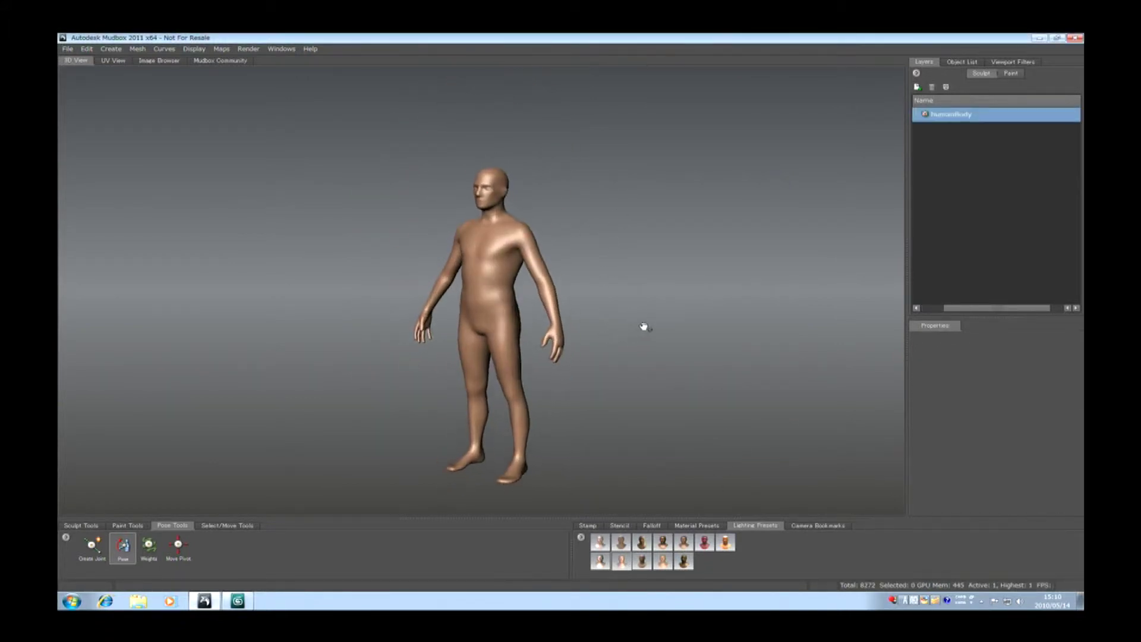
right_click_drag(641, 329, 637, 416, "alt")
key("shift+d")
key("shift+d")
key("shift+d")
key("shift+d")
Flatten the ear area in left profile, then ready the Sculpt brush and stencil library.
left_click_drag(623, 221, 543, 270, "alt")
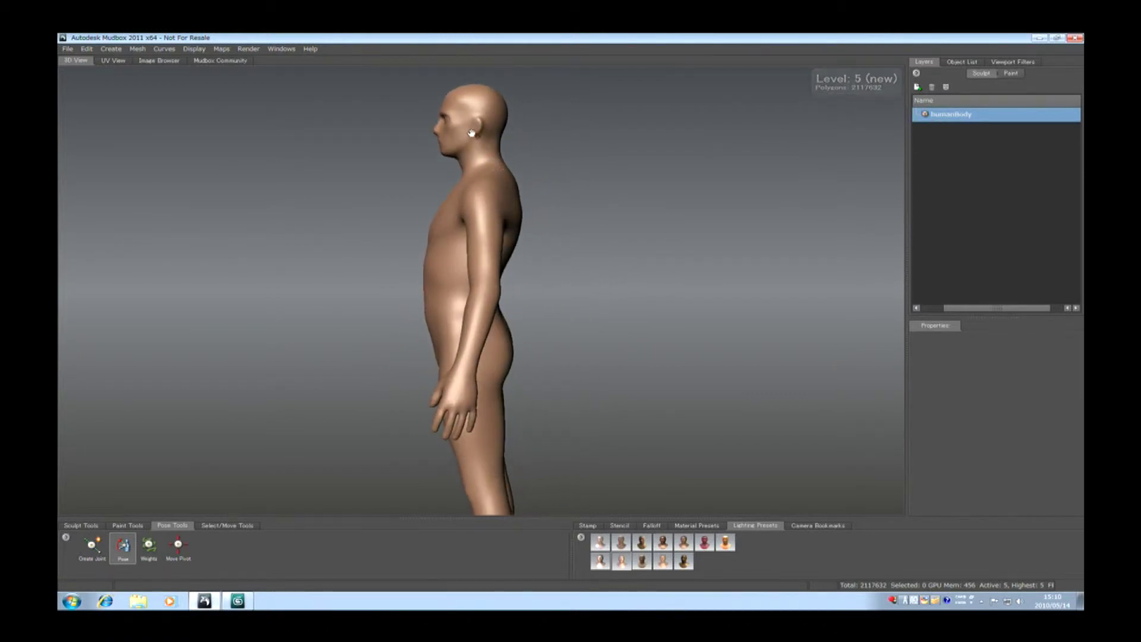
middle_click_drag(594, 281, 591, 303, "alt")
right_click_drag(599, 305, 608, 405, "alt")
middle_click_drag(609, 298, 625, 320, "alt")
right_click_drag(625, 321, 623, 307, "alt")
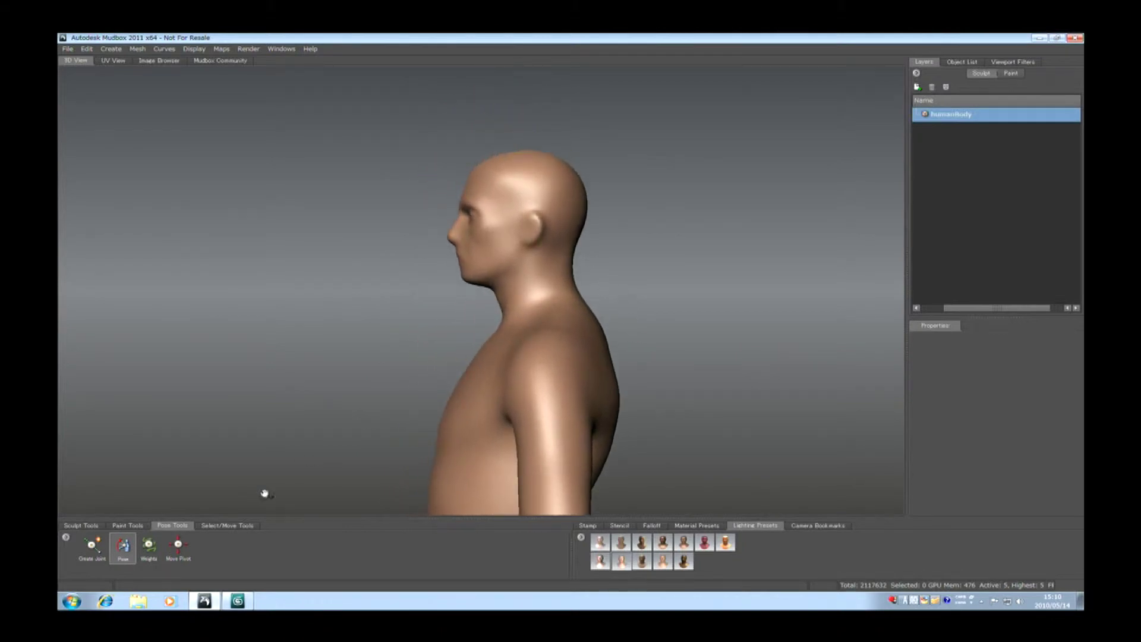
left_click(81, 525)
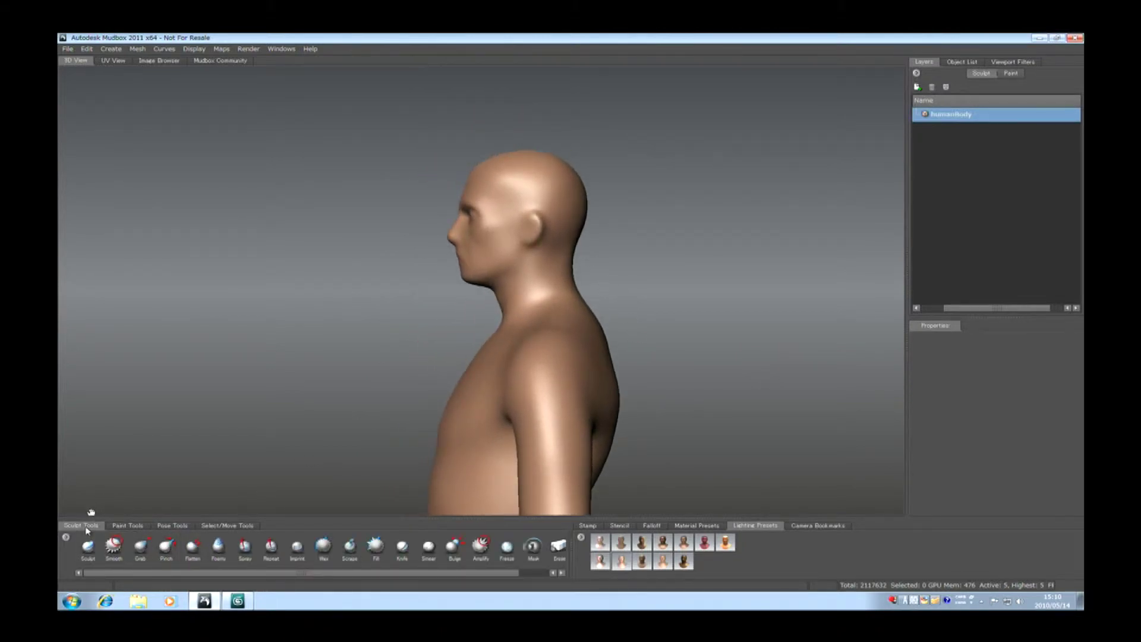
left_click(350, 546)
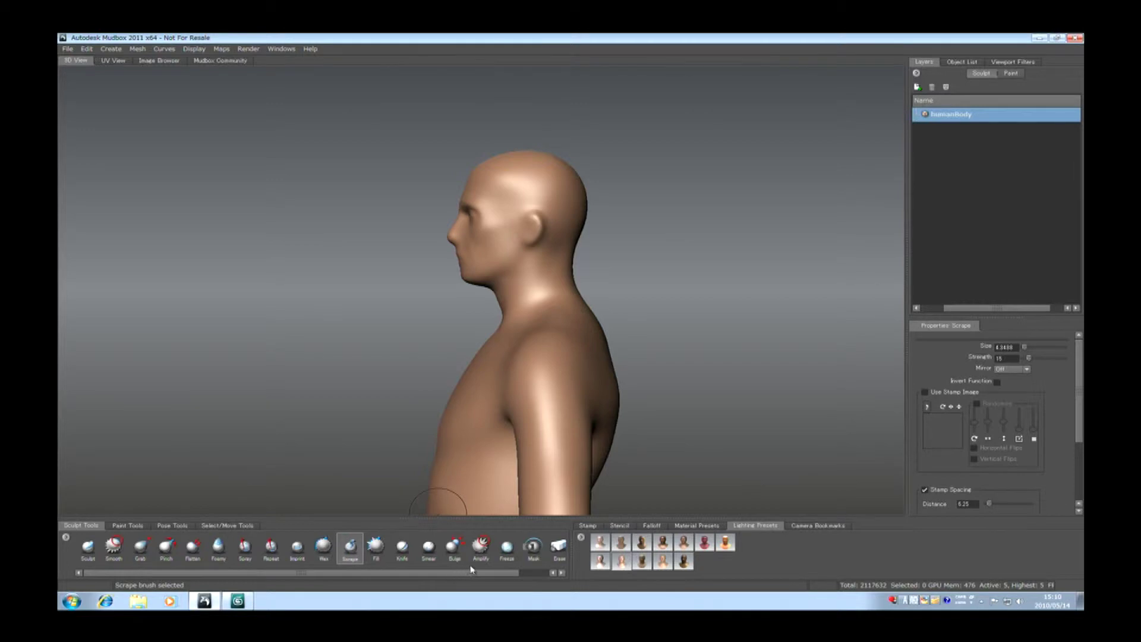
left_click(193, 546)
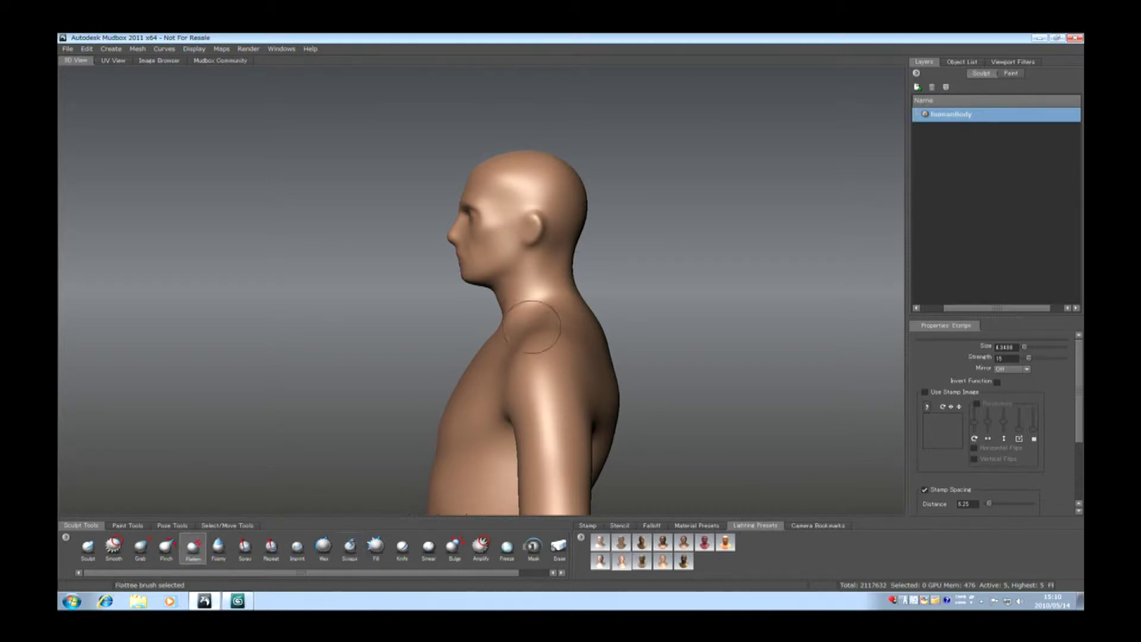
mouse_move(536, 219)
left_mouse_down()
mouse_move(526, 244)
mouse_move(536, 216)
left_mouse_up()
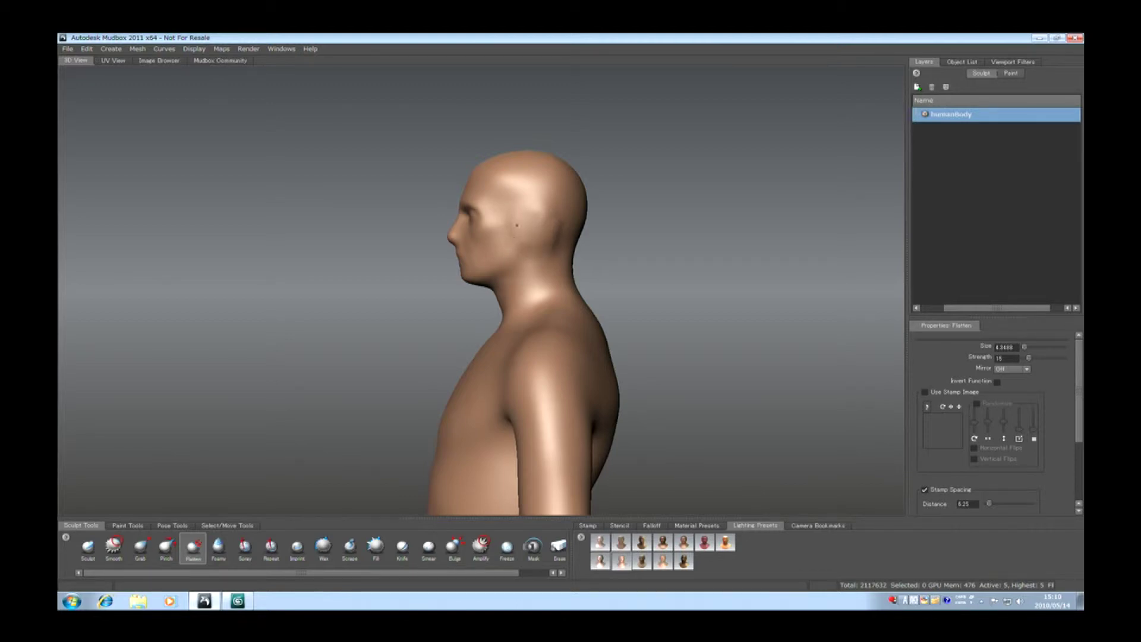
mouse_move(548, 223)
left_mouse_down()
mouse_move(530, 223)
mouse_move(548, 228)
left_mouse_up()
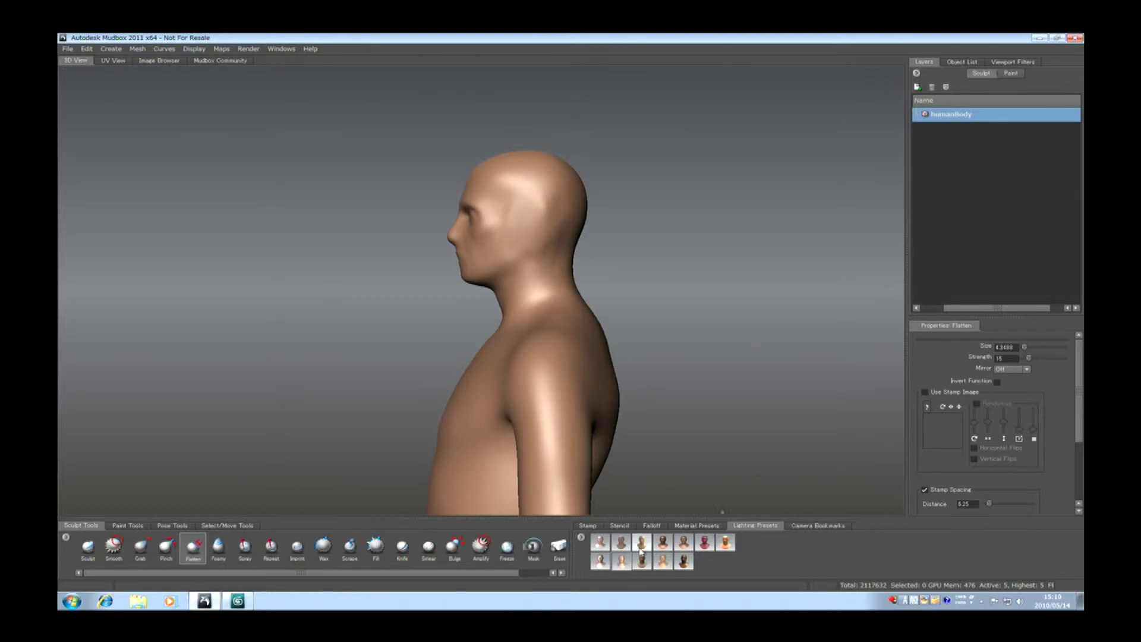
left_click(88, 547)
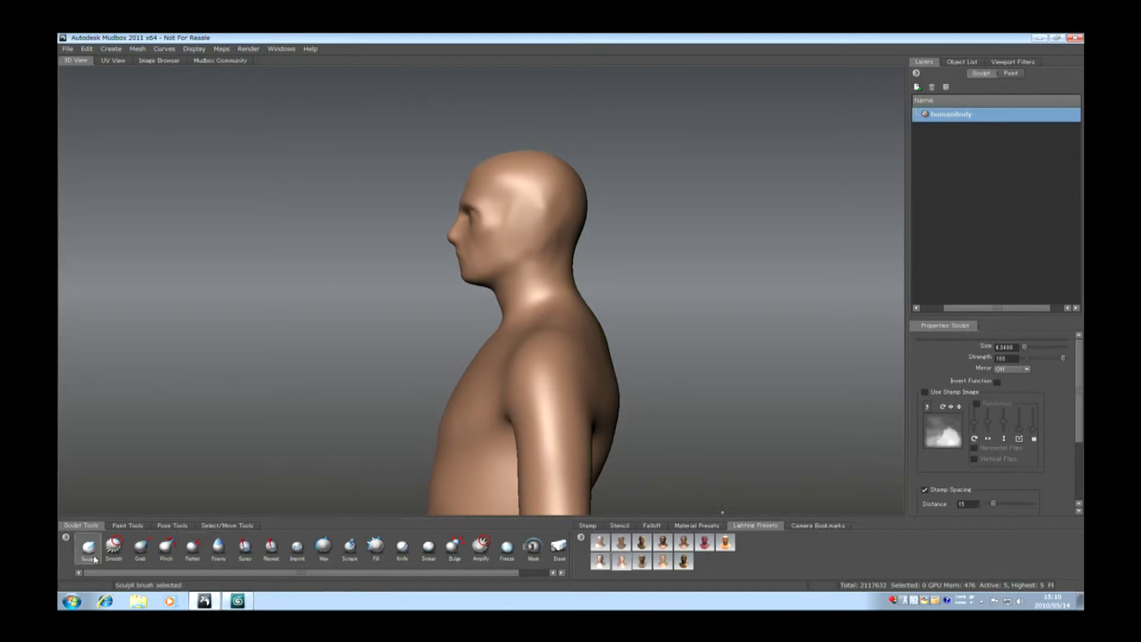
left_click(622, 526)
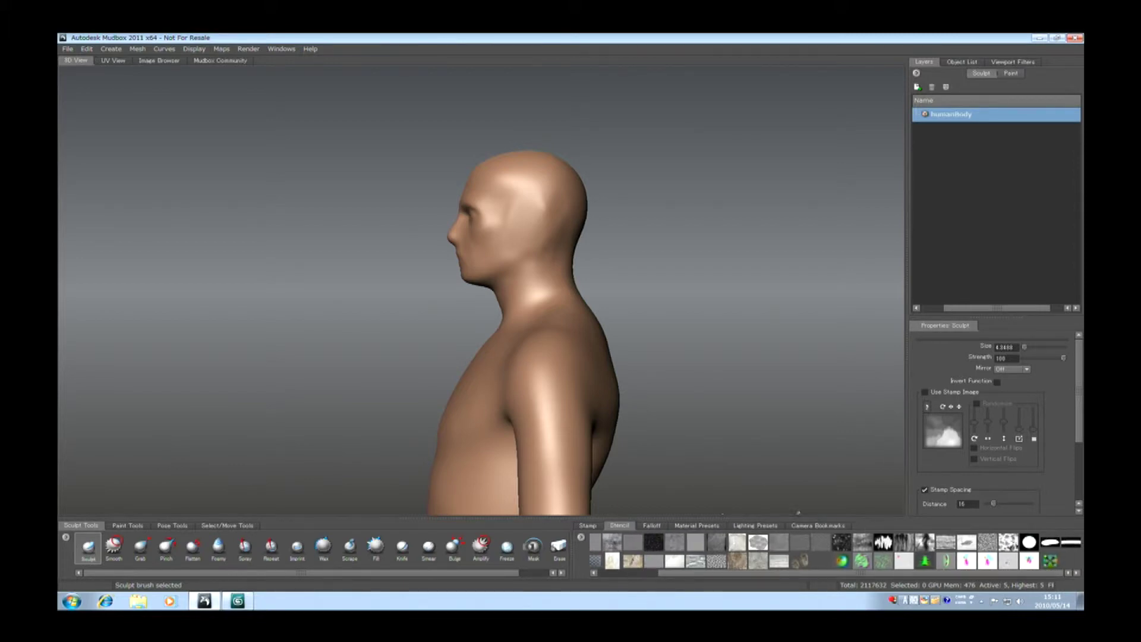
Load the rainbow vector-displacement stencil and scale it to a small square over the ear.
left_click_drag(796, 514, 797, 435)
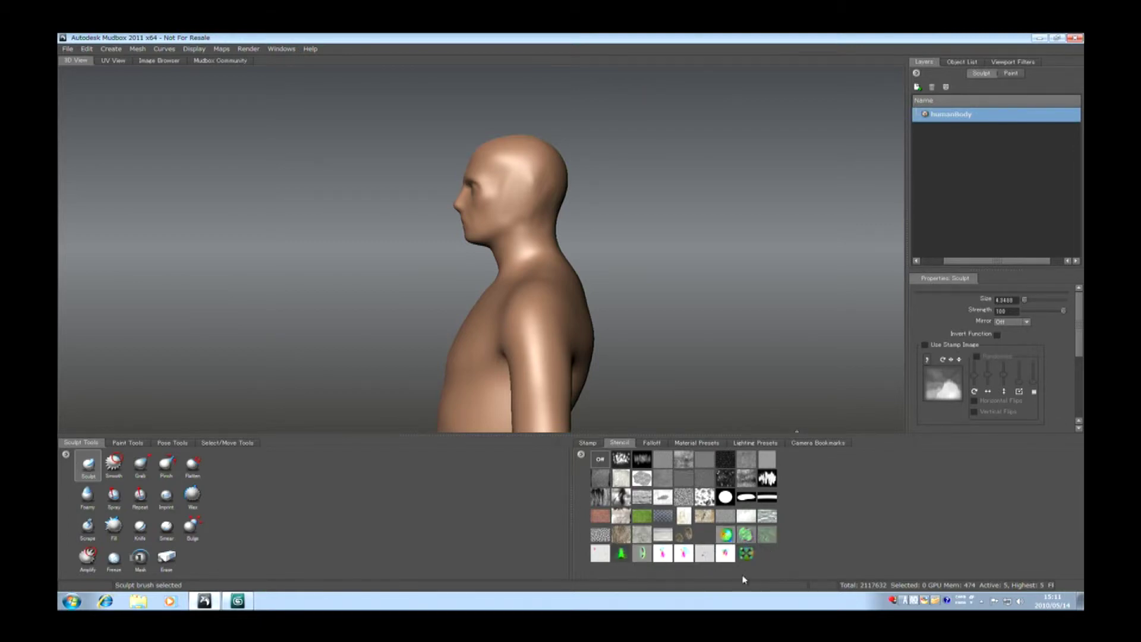
left_click(725, 534)
right_click_drag(544, 279, 634, 282)
middle_click_drag(633, 282, 669, 245)
right_click_drag(670, 245, 586, 247)
right_click_drag(525, 280, 593, 285)
middle_click_drag(593, 285, 604, 264)
right_click_drag(603, 265, 629, 224)
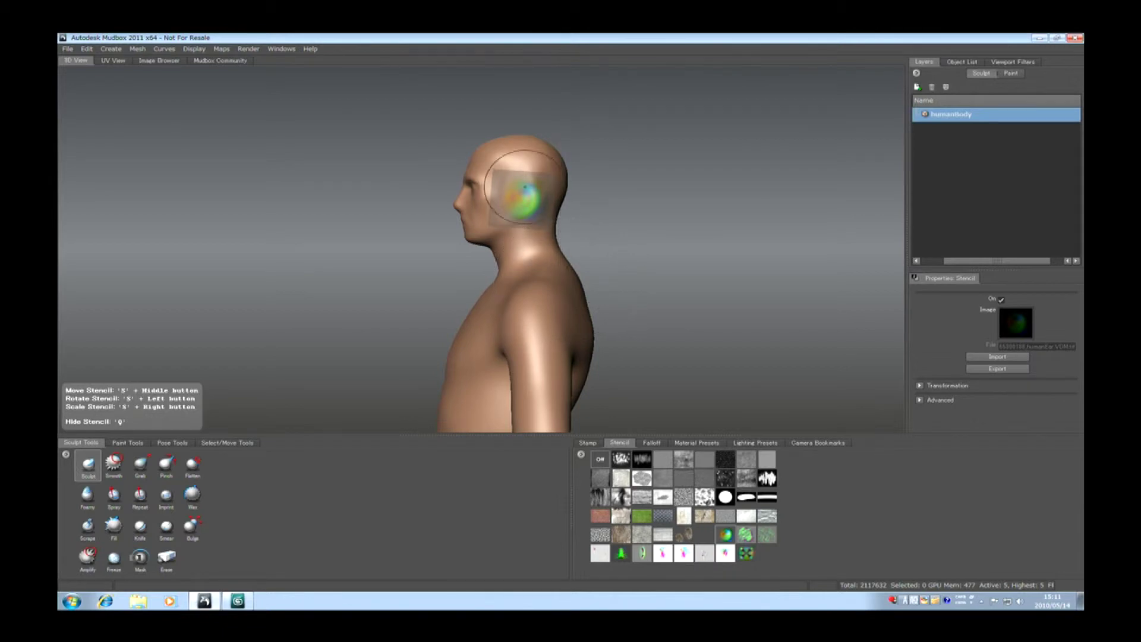
Hide the stencil overlay, inspect the ear from behind, and enlarge the stencil over the ear.
key("q")
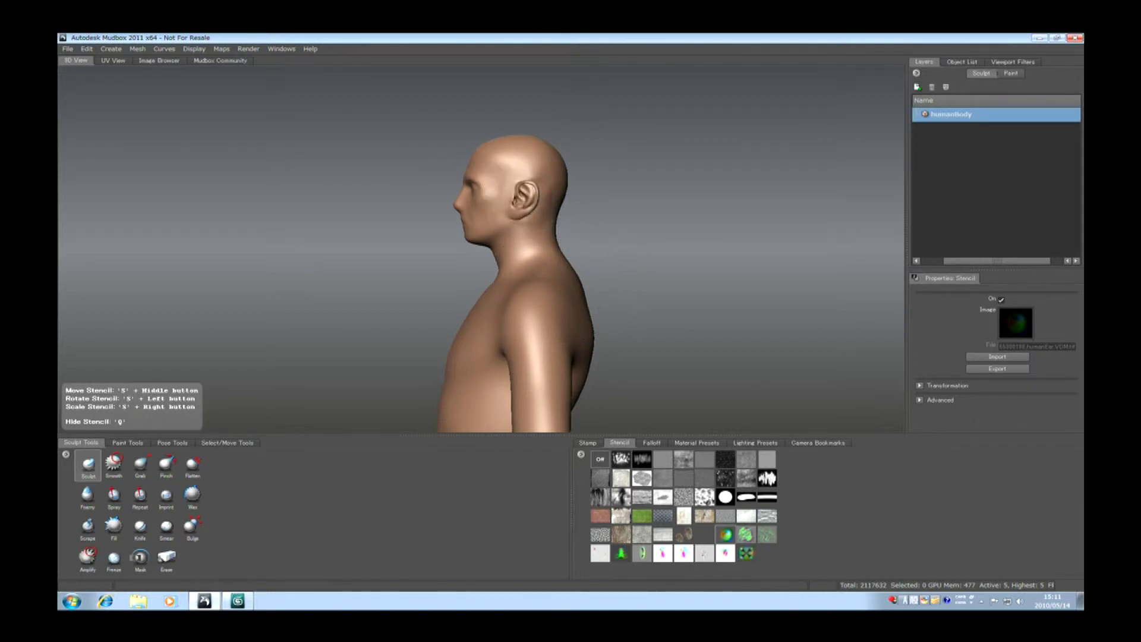
right_click_drag(591, 260, 611, 293, "alt")
middle_click_drag(611, 293, 612, 356, "alt")
left_click_drag(612, 357, 591, 273, "alt")
left_click_drag(363, 285, 274, 293, "alt")
left_click_drag(459, 308, 541, 295, "alt")
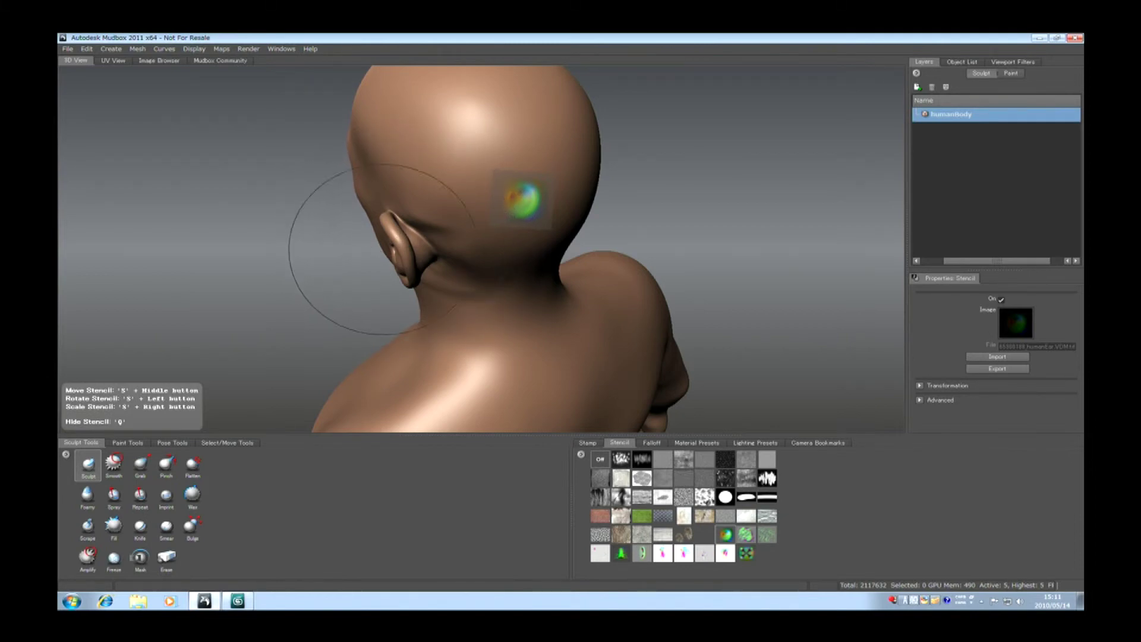
mouse_move(554, 260)
right_mouse_down()
mouse_move(585, 260)
mouse_move(572, 255)
right_mouse_up()
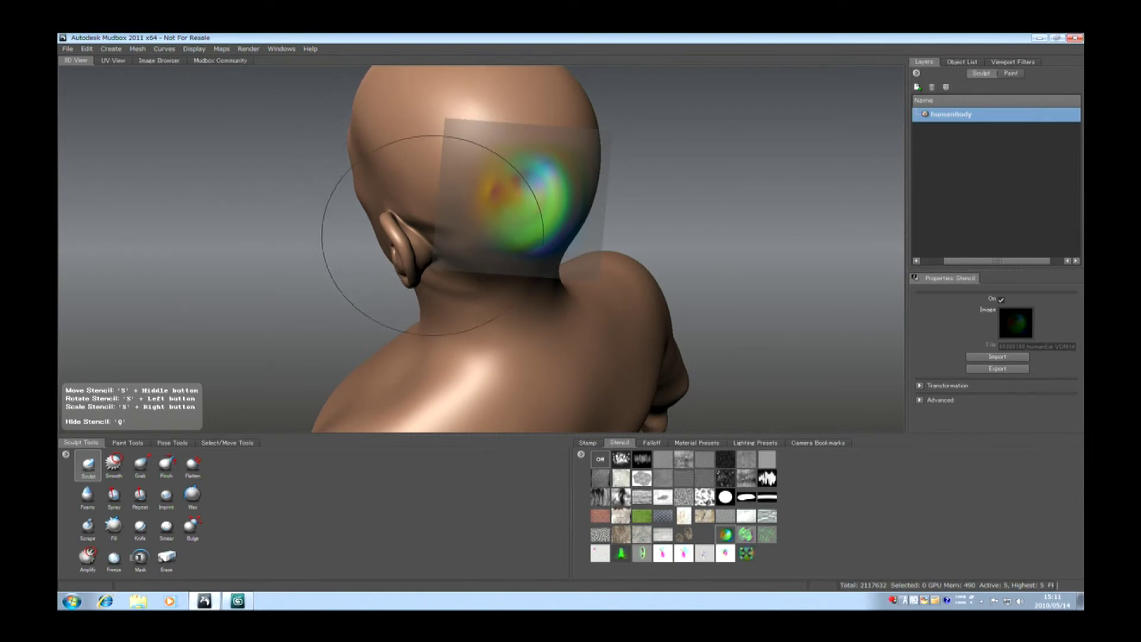
left_click_drag(532, 312, 733, 291, "alt")
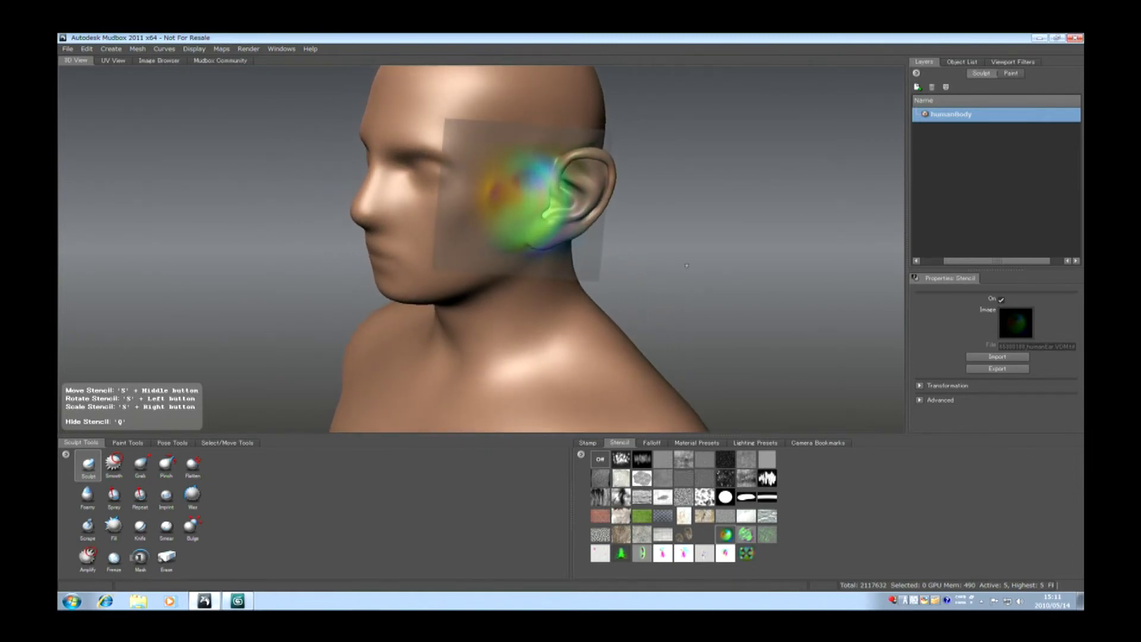
Configure a new Vector Displacement Map extraction with humanBody as target and source, then close it.
left_click(221, 51)
mouse_move(288, 61)
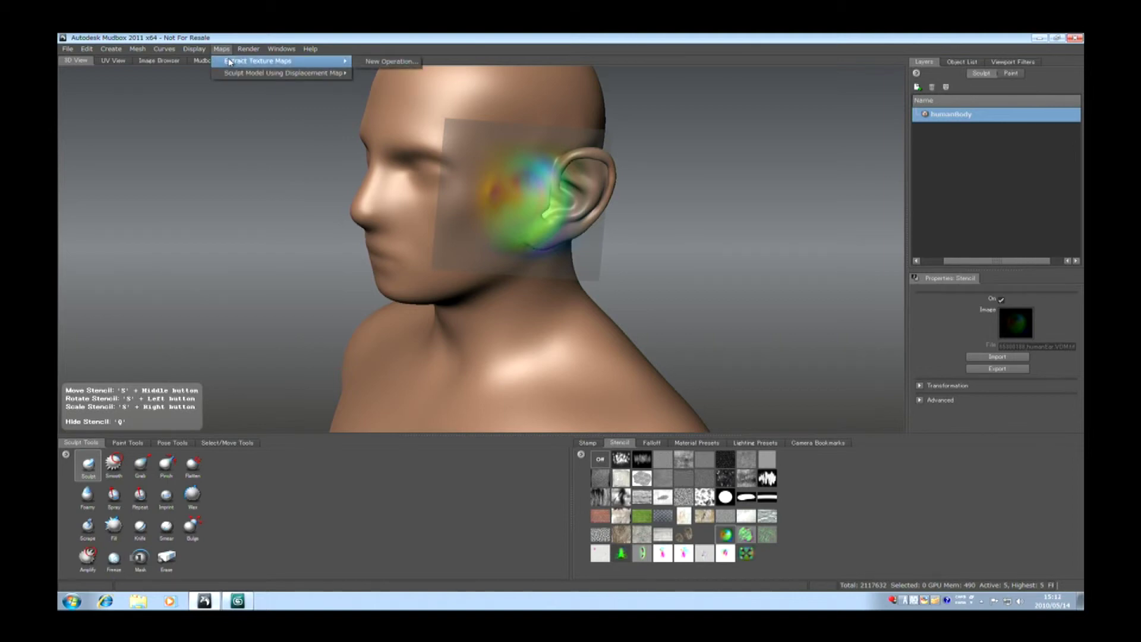
left_click(389, 61)
left_click_drag(599, 250, 567, 123)
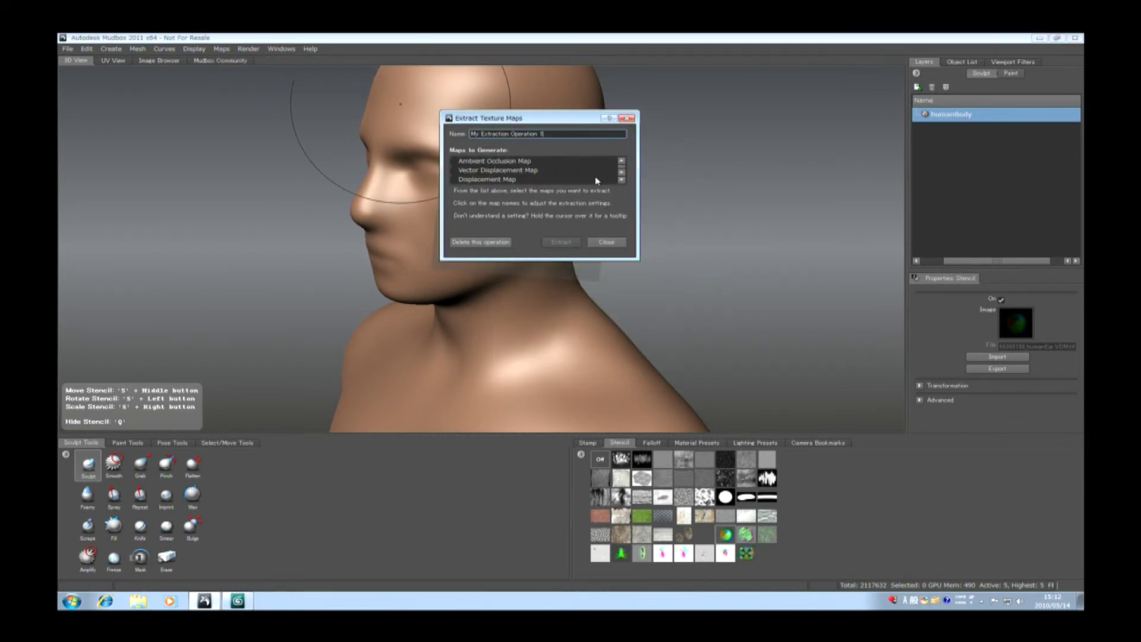
left_click_drag(575, 258, 561, 439)
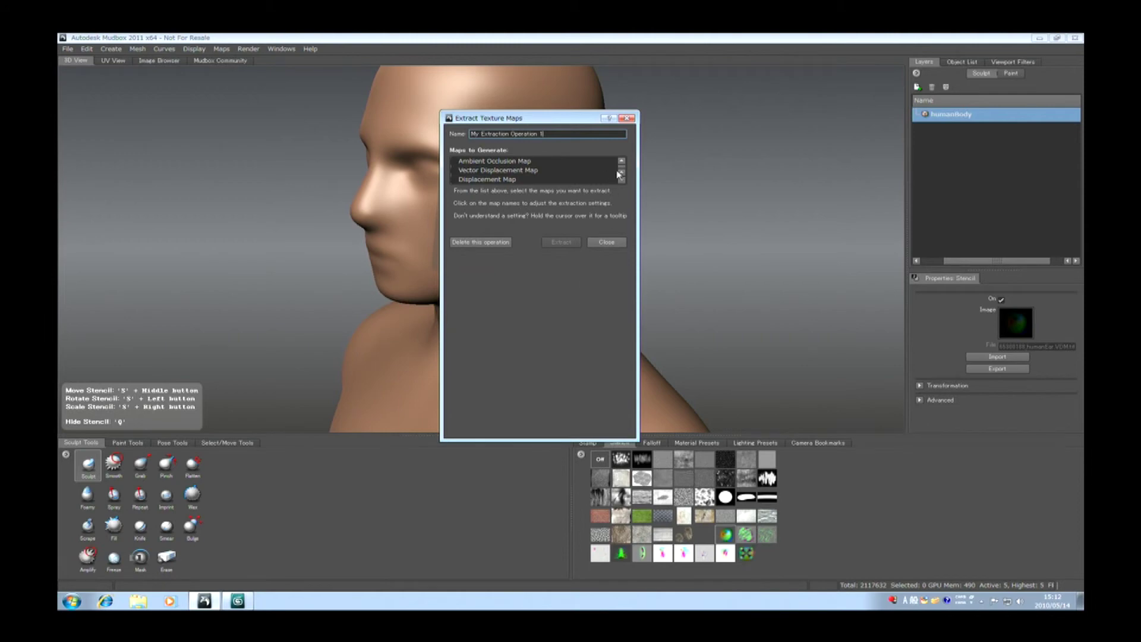
left_click(509, 175)
left_click_drag(523, 117, 673, 64)
left_click(640, 235)
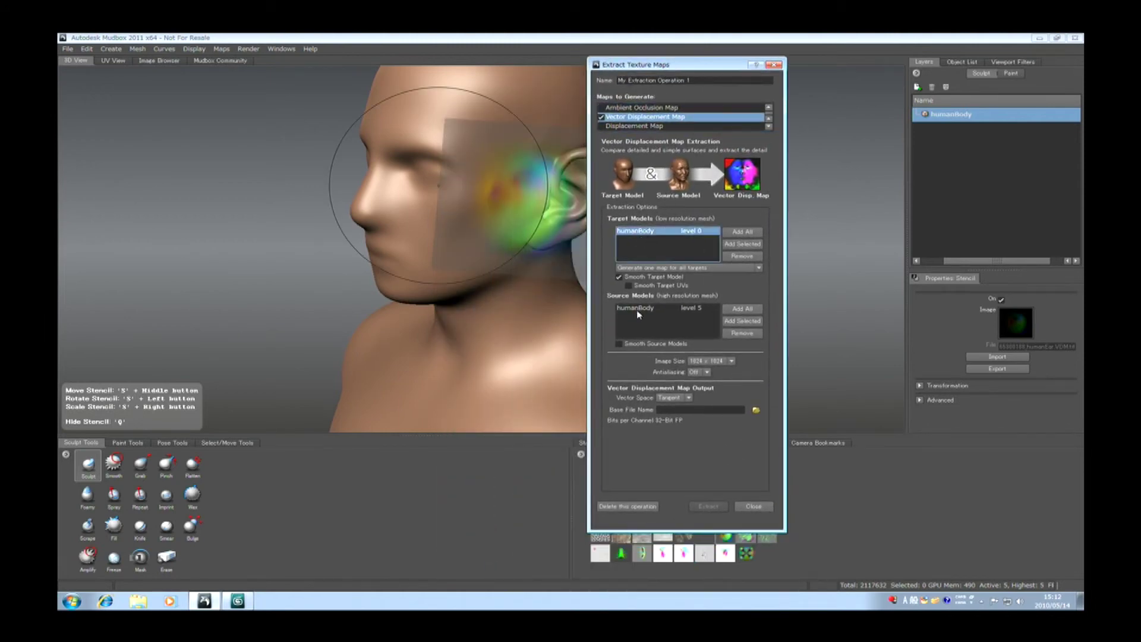
left_click(640, 314)
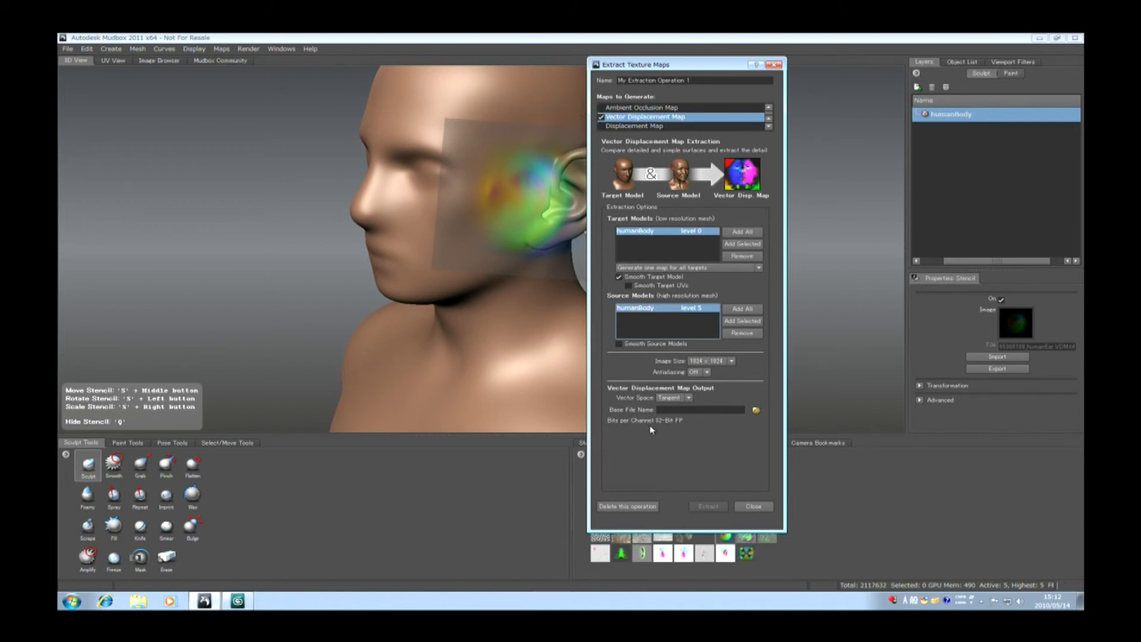
left_click_drag(714, 65, 766, 52)
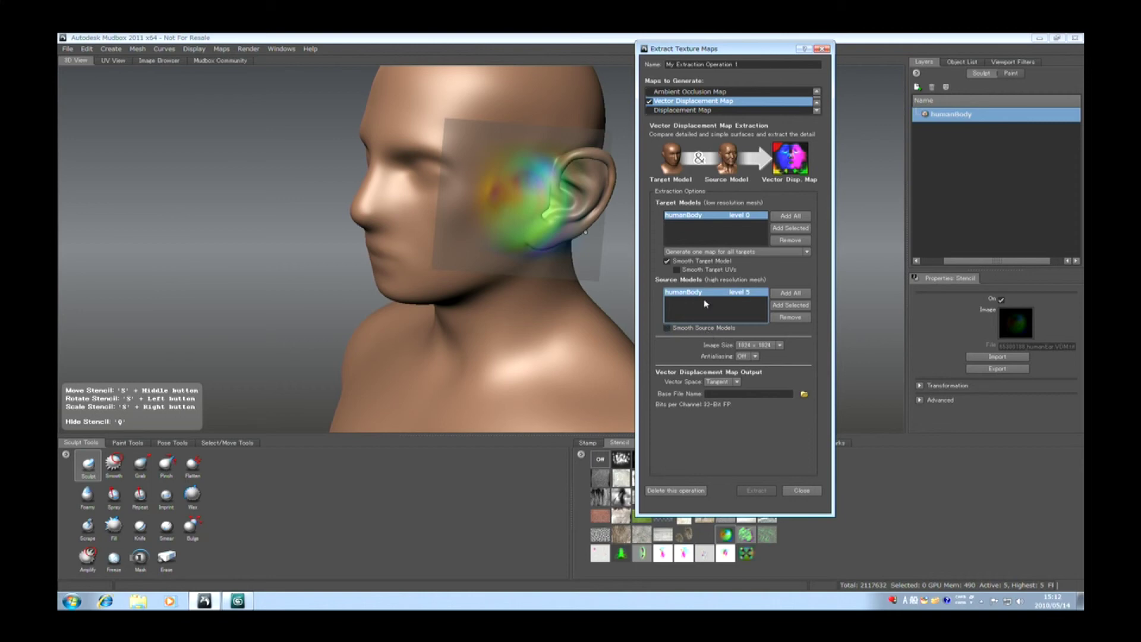
left_click(823, 50)
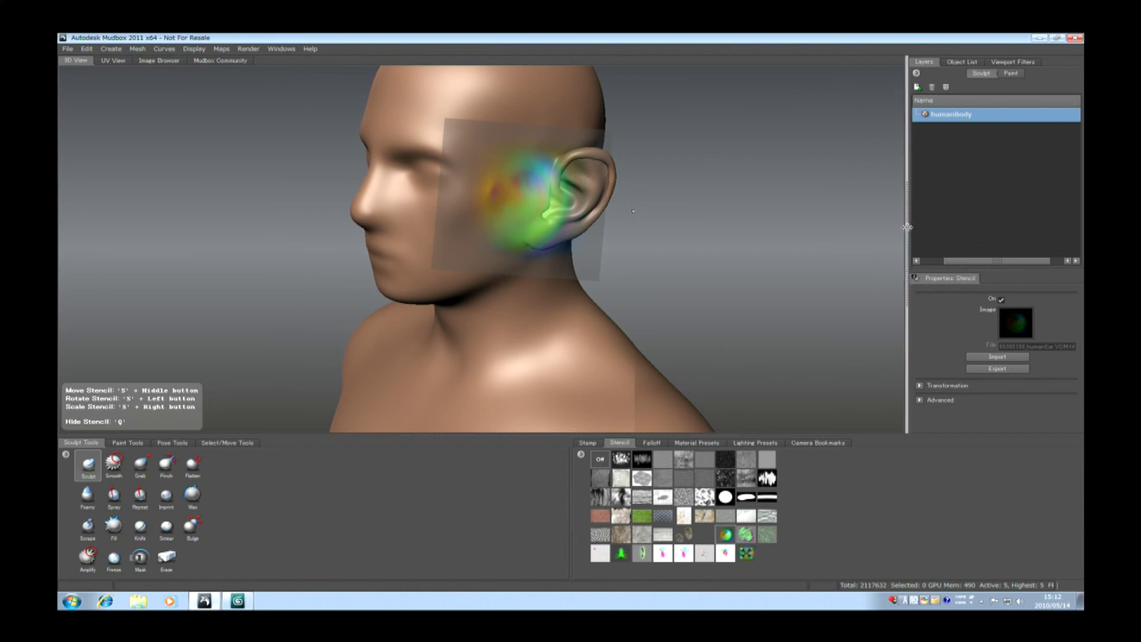
Enlarge the 3D view by shrinking the bottom tray and right panel, ending on the Layers list.
left_click_drag(908, 229, 901, 228)
left_click_drag(577, 437, 576, 510)
left_click_drag(904, 262, 940, 257)
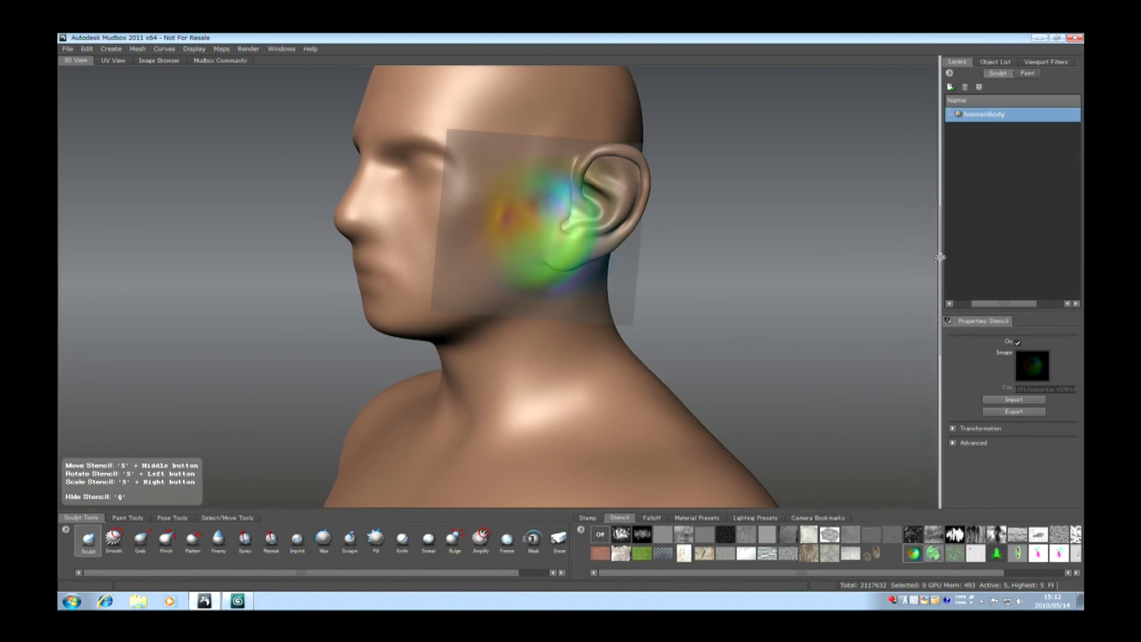
left_click(997, 61)
left_click(1045, 62)
left_click(986, 60)
left_click(957, 62)
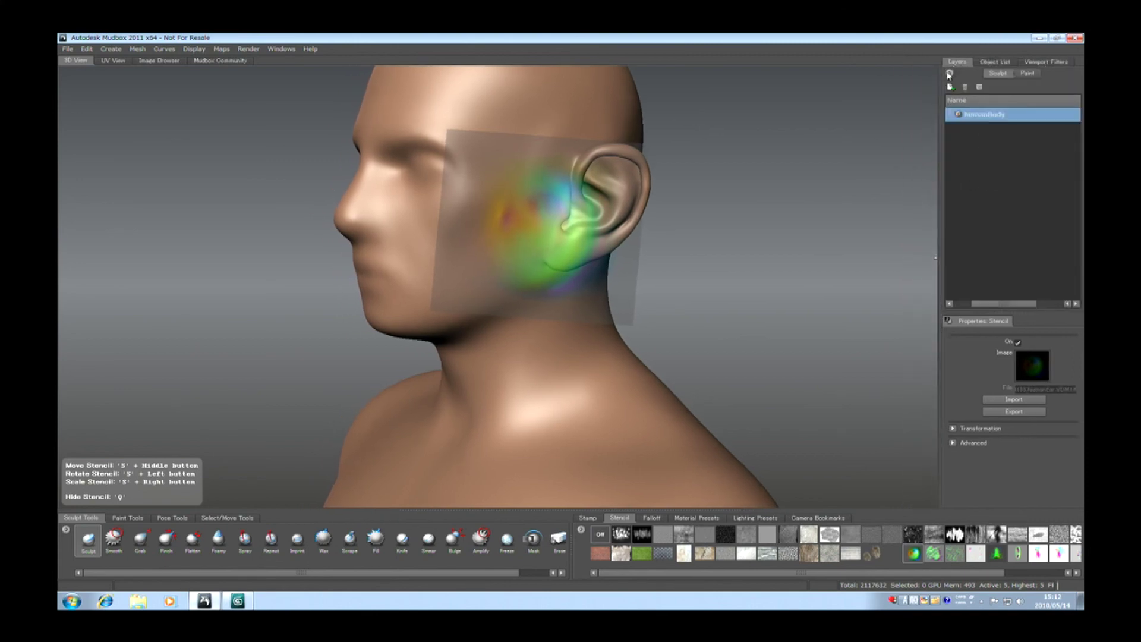
left_click_drag(939, 231, 920, 238)
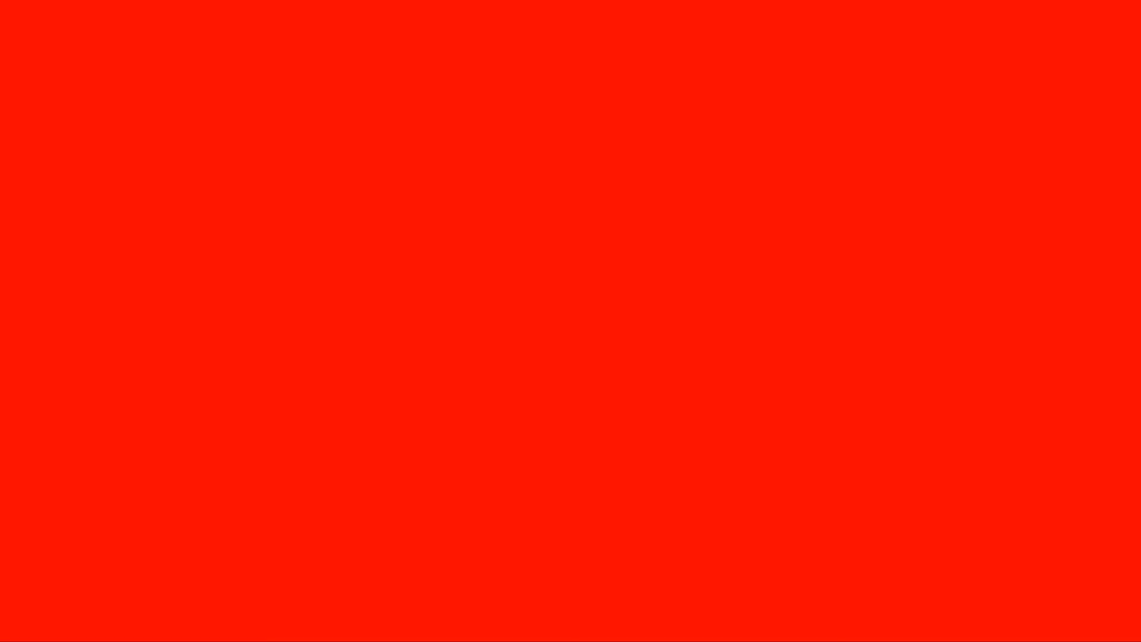